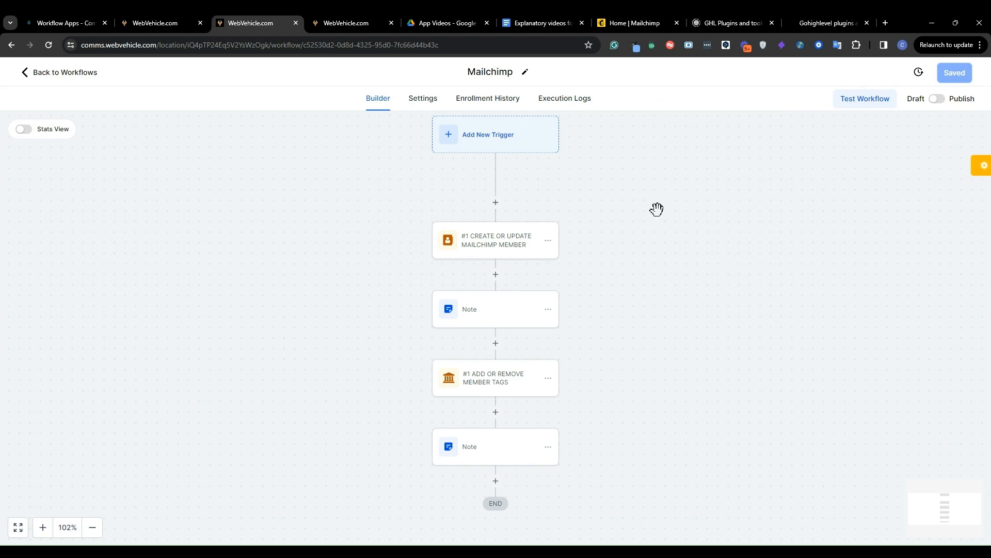
Switch to GHL Plugins, start installing Mailchimp for the WebVehicle.com agency with all-sub-account access and automatic future installation, and close the authorization page
{"action": "left_click", "coordinate": [70, 15]}
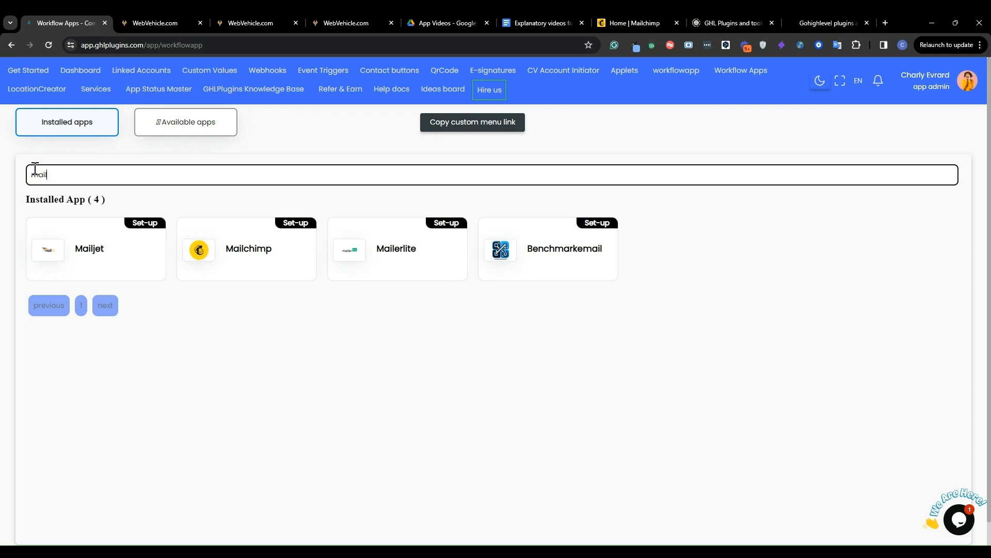
{"action": "left_click", "coordinate": [255, 251]}
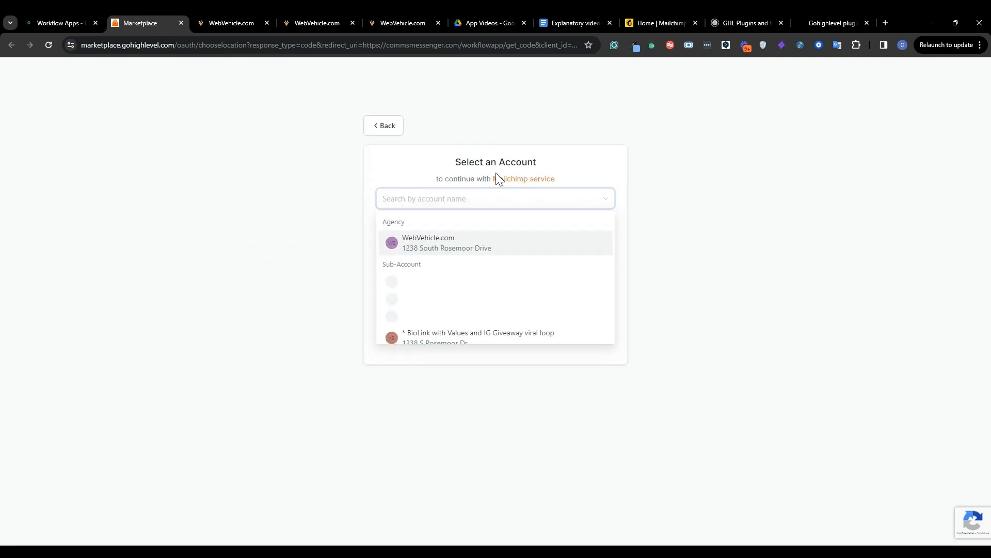
{"action": "left_click", "coordinate": [421, 246]}
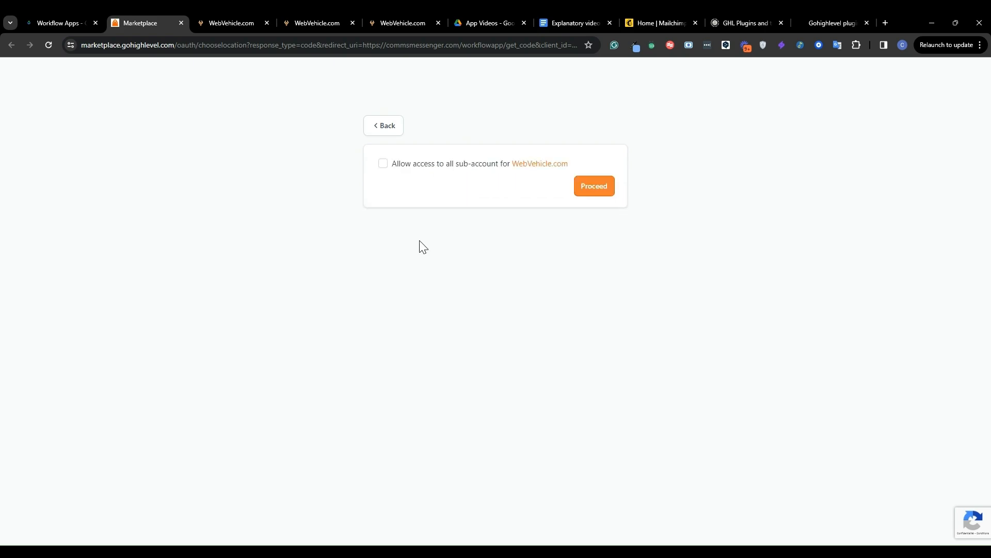
{"action": "left_click", "coordinate": [383, 163]}
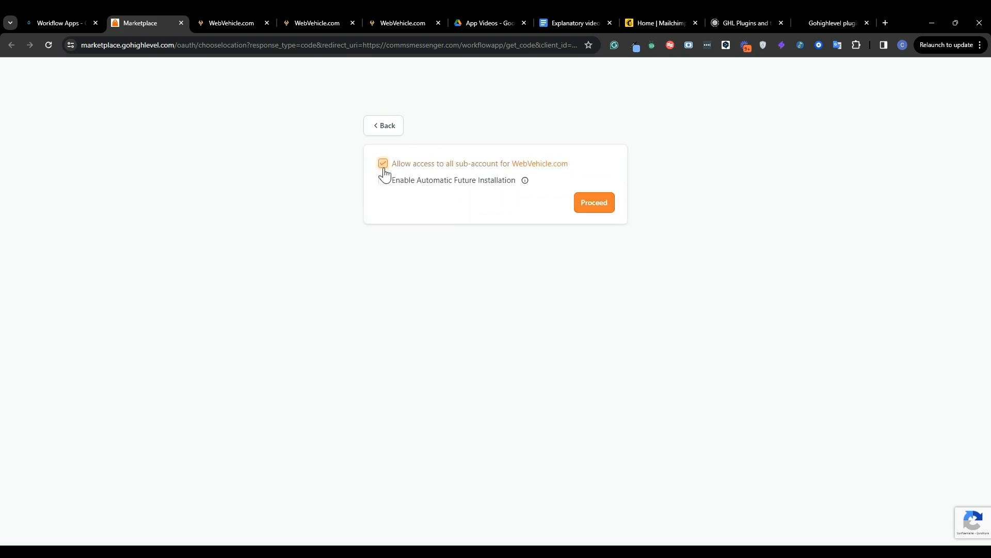
{"action": "left_click", "coordinate": [386, 184]}
{"action": "left_click", "coordinate": [181, 22]}
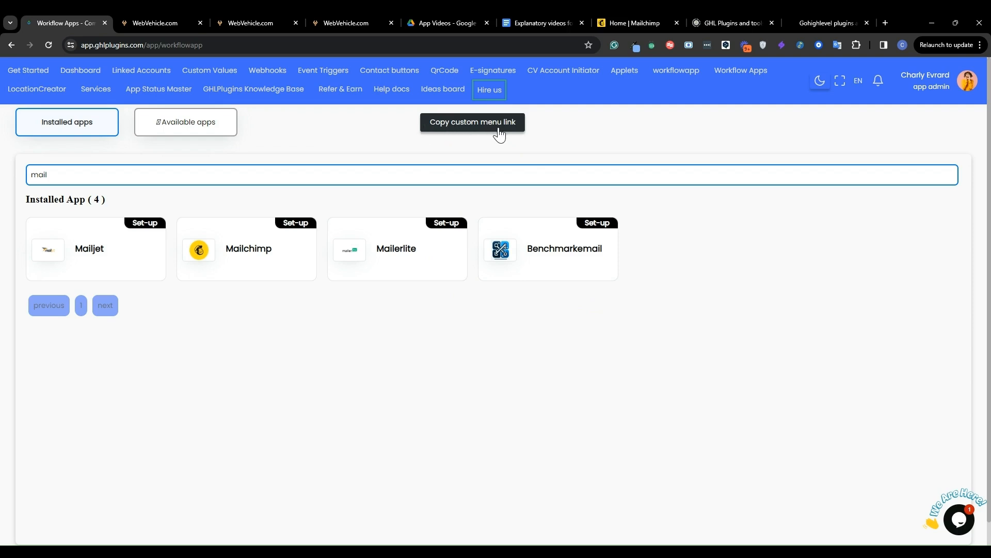
Copy the workflow apps' custom menu link and open the agency-level Custom Menu Link settings in WebVehicle.com
{"action": "left_click", "coordinate": [450, 124]}
{"action": "left_click", "coordinate": [130, 13]}
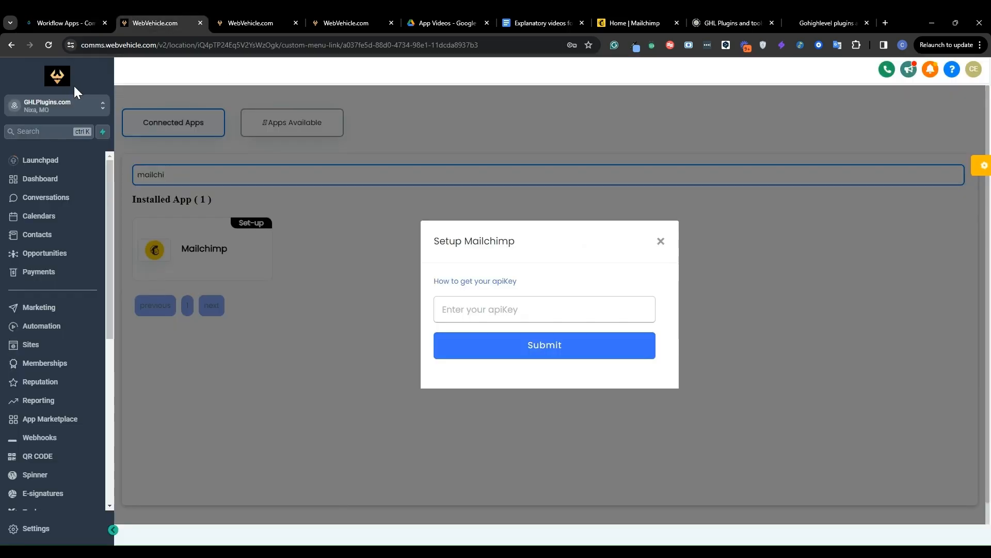
{"action": "left_click", "coordinate": [67, 105]}
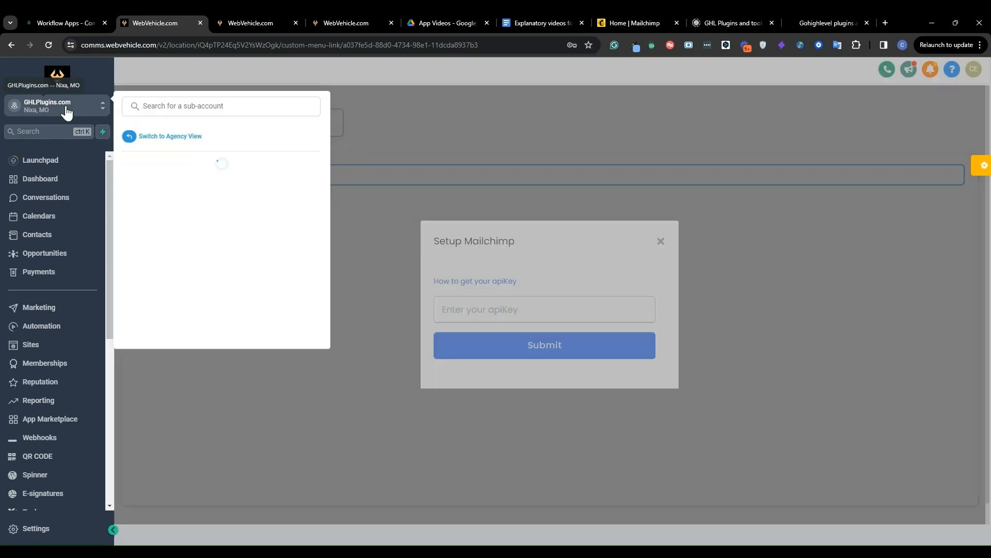
{"action": "left_click", "coordinate": [172, 141]}
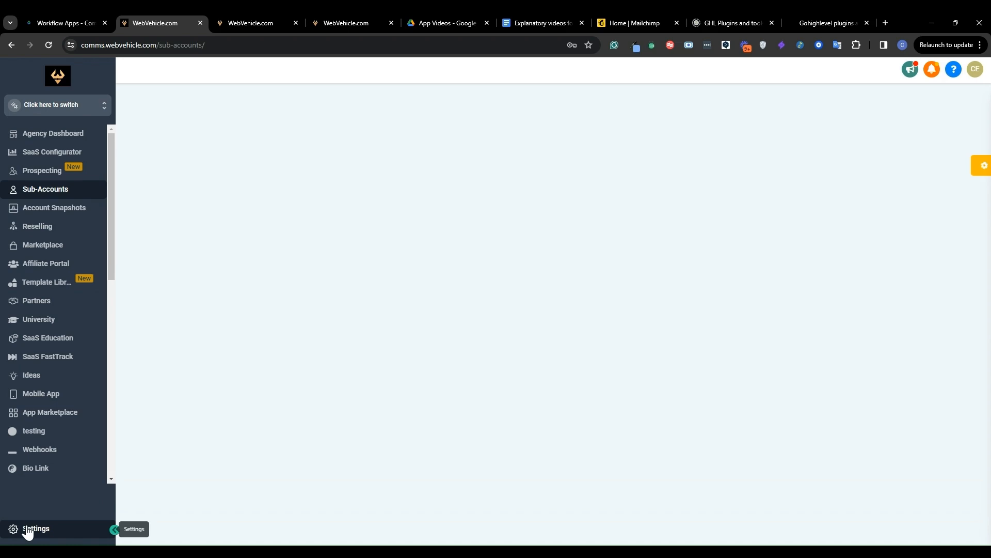
{"action": "left_click", "coordinate": [27, 525]}
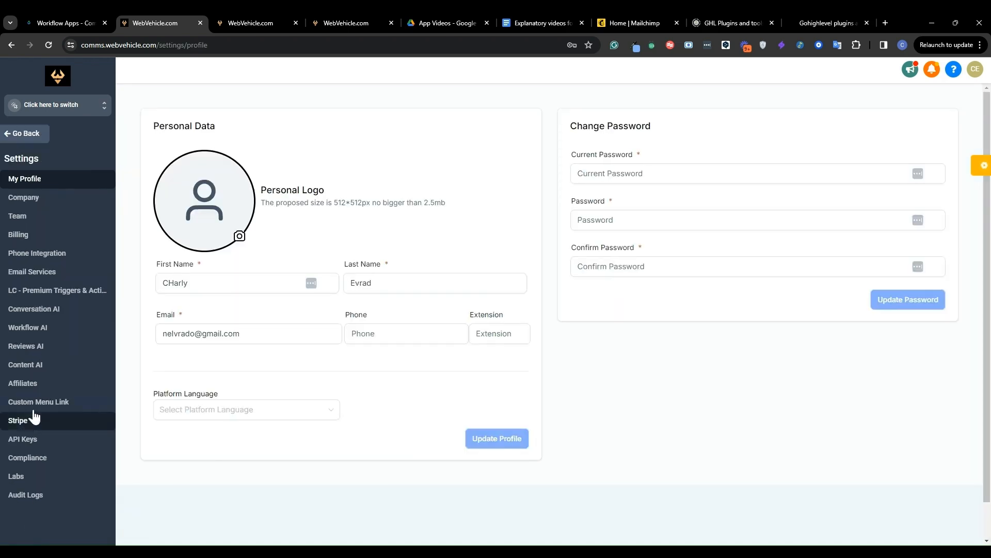
{"action": "left_click", "coordinate": [39, 404]}
Start a new custom menu link without an icon and title it My App
{"action": "left_click", "coordinate": [921, 120]}
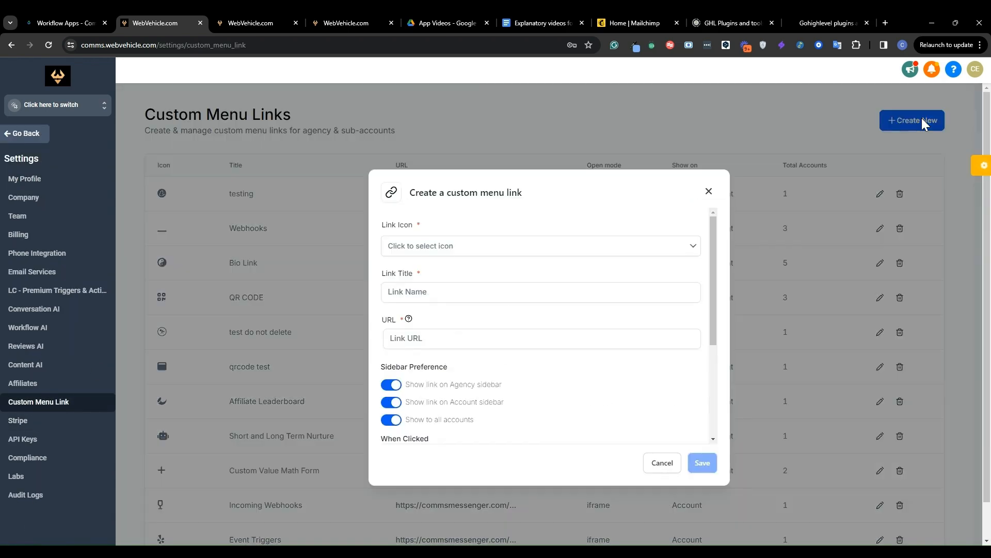
{"action": "left_click", "coordinate": [474, 245]}
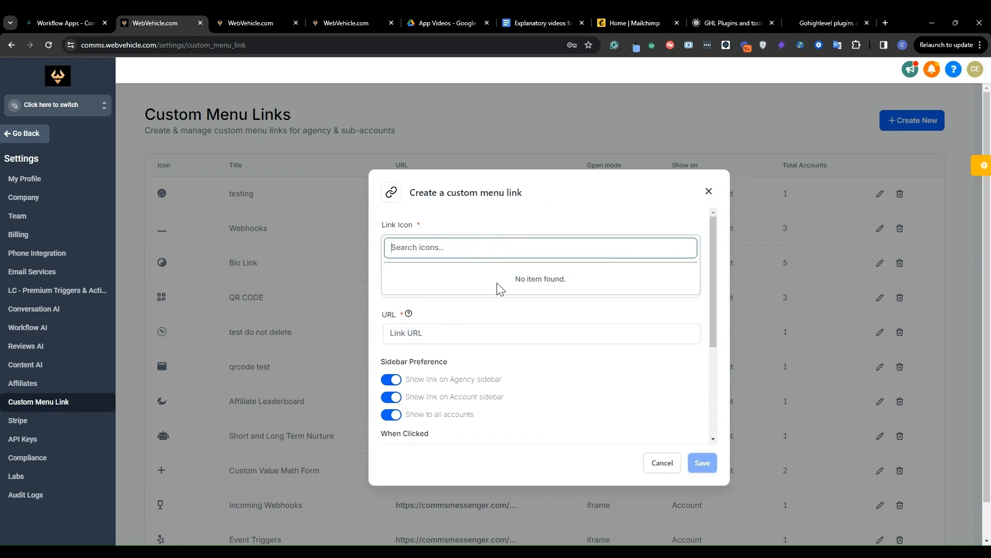
{"action": "left_click", "coordinate": [600, 306]}
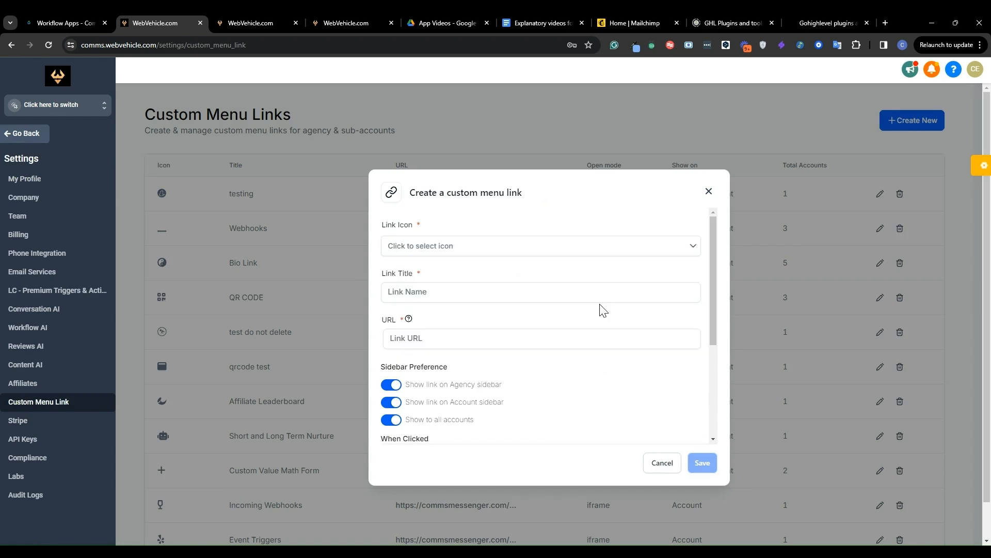
{"action": "left_click", "coordinate": [435, 298]}
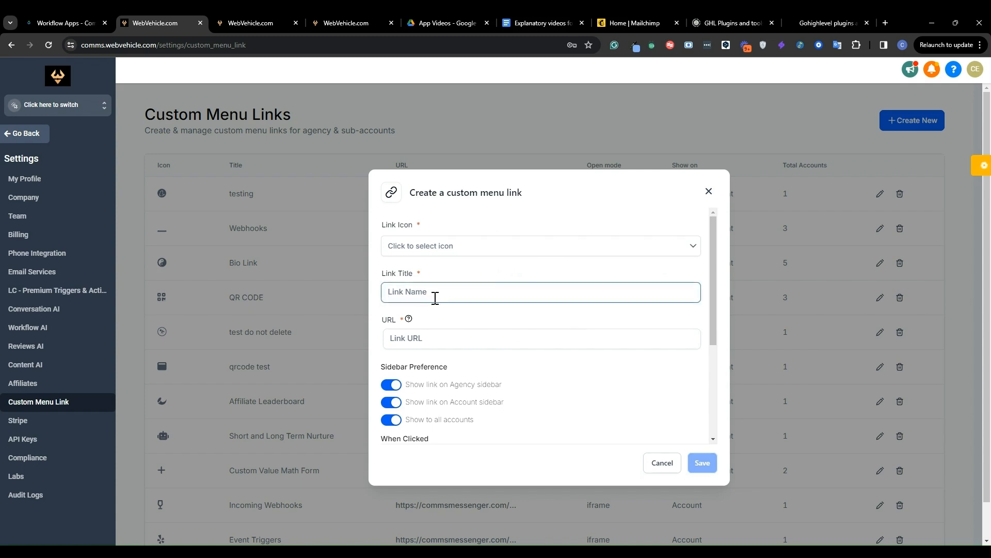
{"action": "type", "text": "My App"}
Paste the copied link as the menu link's URL, review the opening options and permissions, and discard the form
{"action": "scroll", "coordinate": [454, 339], "scroll_direction": "down", "scroll_amount": 1}
{"action": "left_click", "coordinate": [398, 294]}
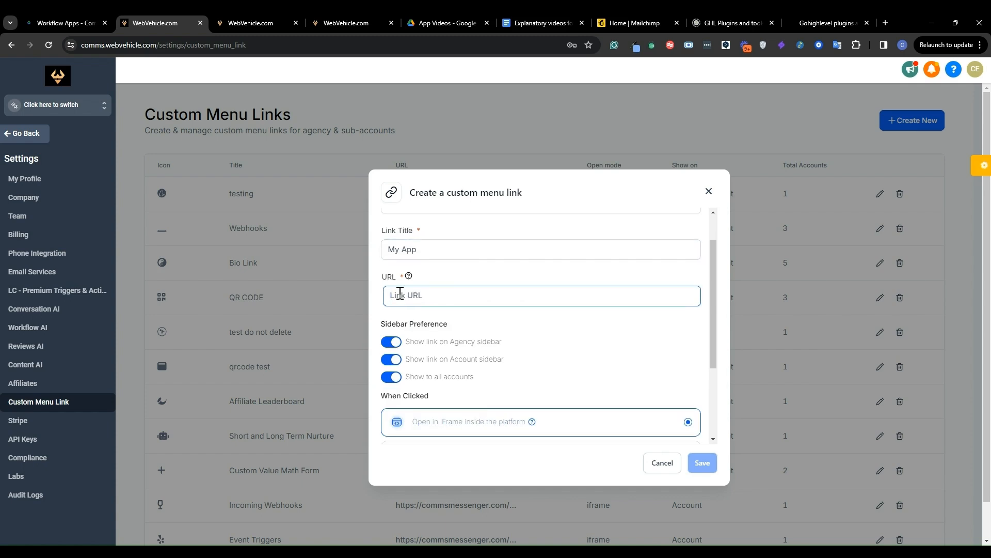
{"action": "type", "text": "v"}
{"action": "key", "text": "BackSpace"}
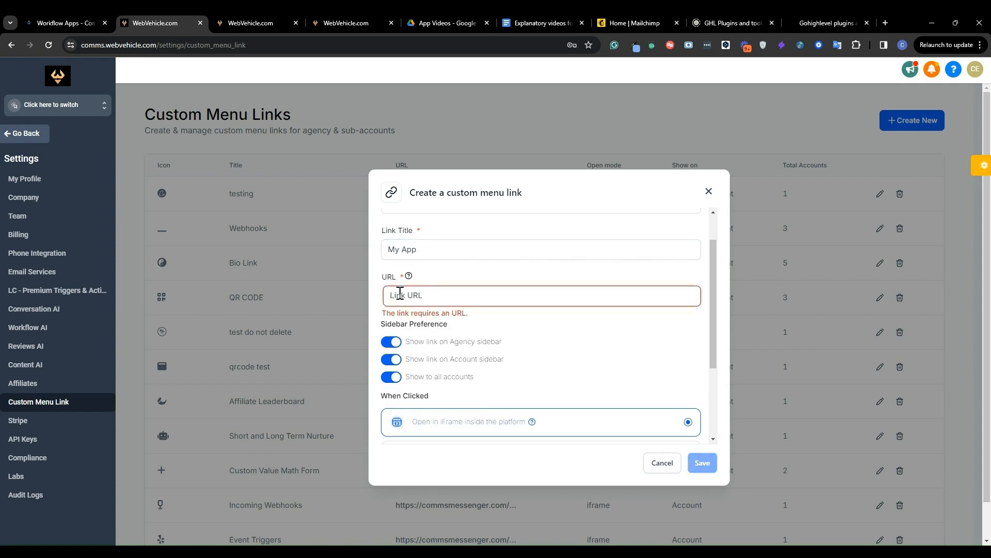
{"action": "key", "text": "ctrl+v"}
{"action": "key", "text": "Home"}
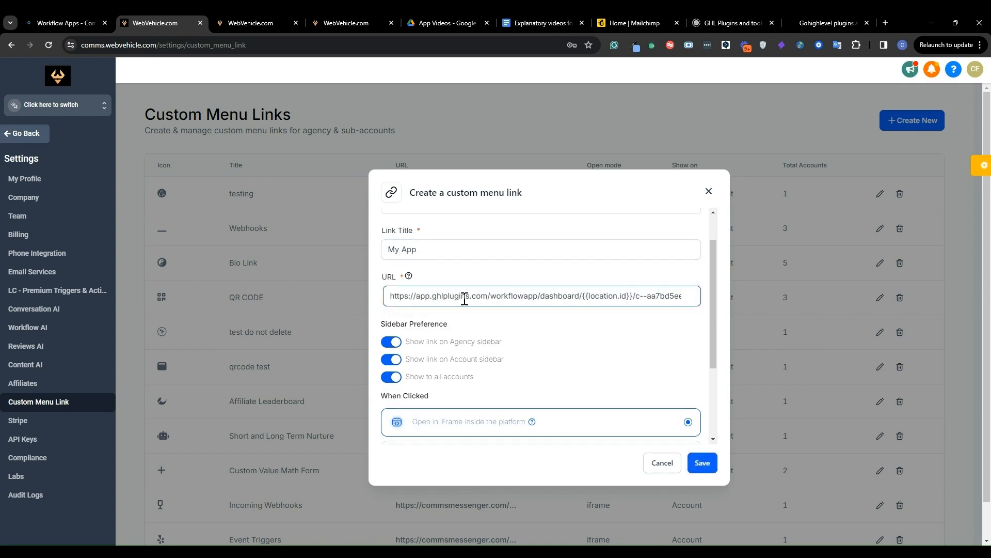
{"action": "scroll", "coordinate": [545, 318], "scroll_direction": "down", "scroll_amount": 3}
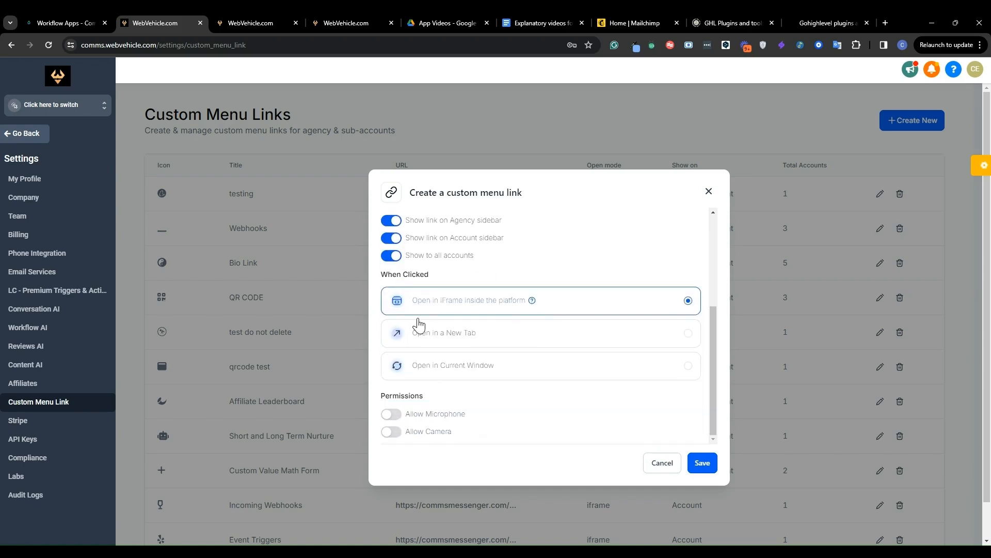
{"action": "left_click", "coordinate": [670, 467]}
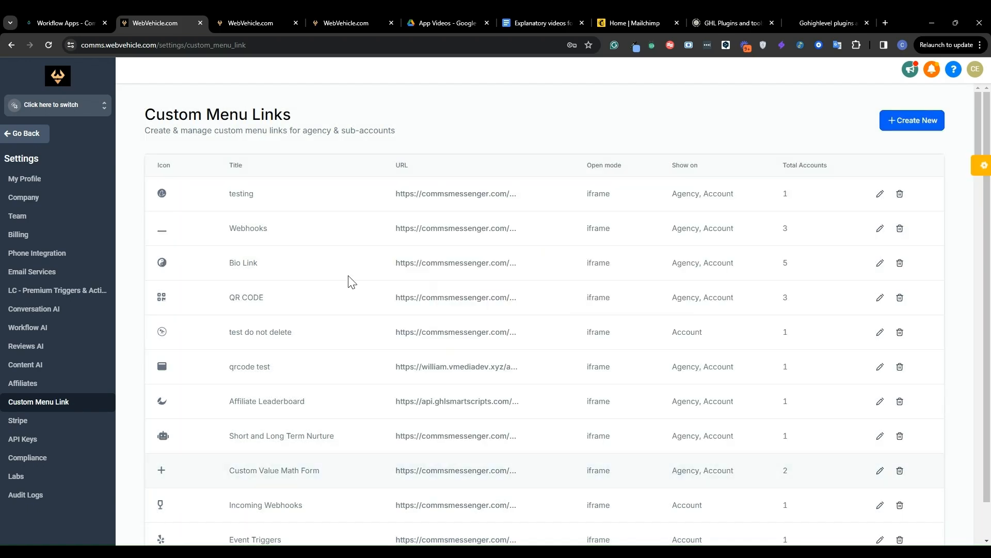
Switch to the GHLPlugins.com sub-account and open its My Apps page
{"action": "left_click", "coordinate": [71, 106]}
{"action": "left_click", "coordinate": [178, 106]}
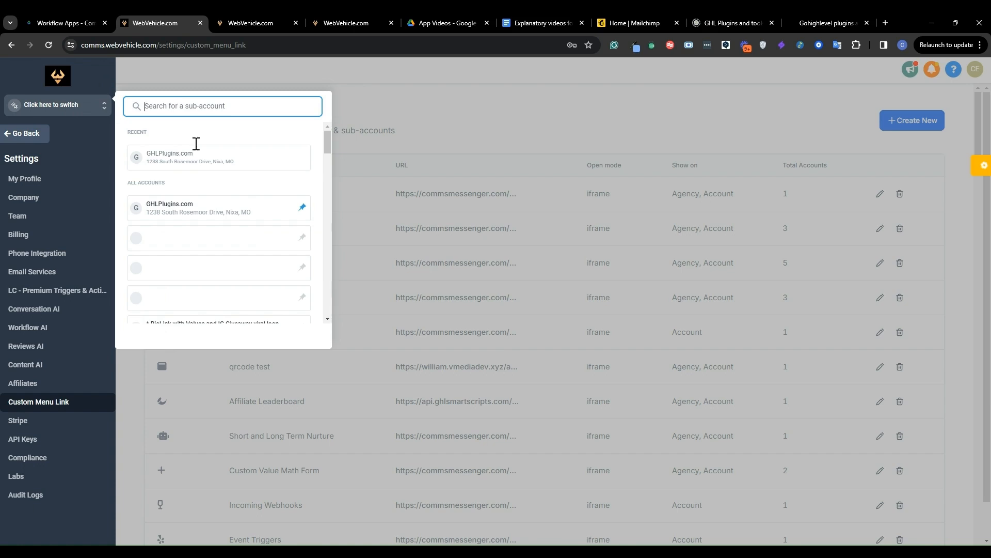
{"action": "left_click", "coordinate": [184, 161]}
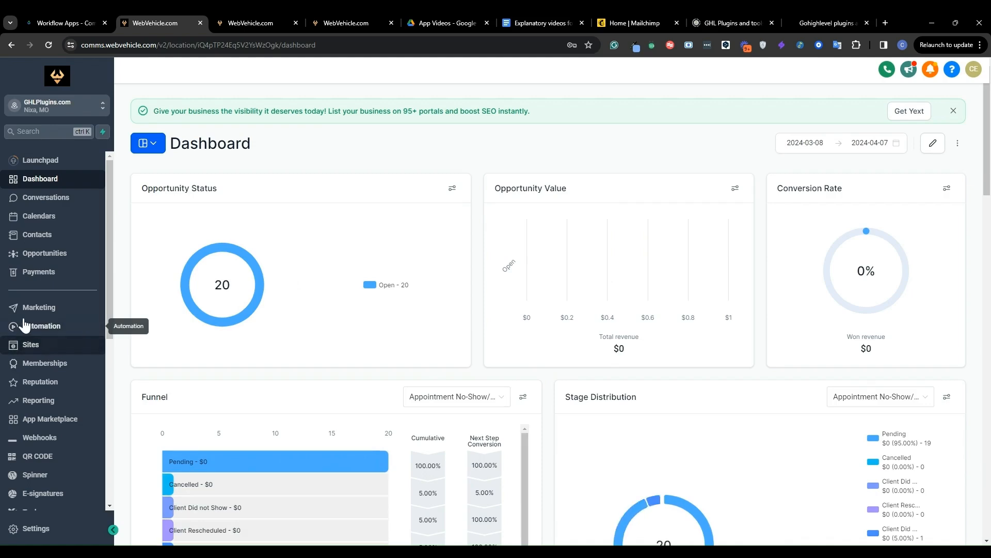
{"action": "scroll", "coordinate": [46, 331], "scroll_direction": "down", "scroll_amount": 6}
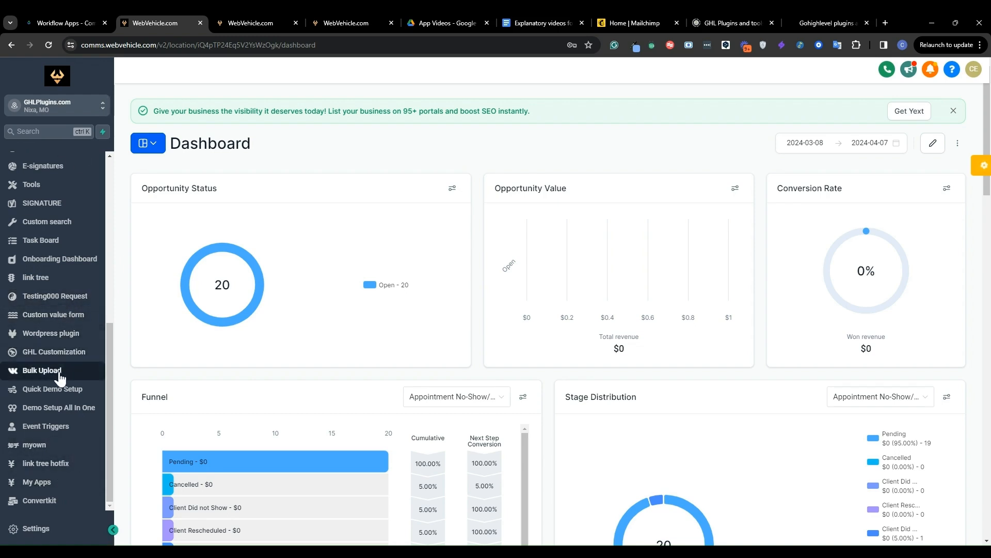
{"action": "left_click", "coordinate": [38, 482]}
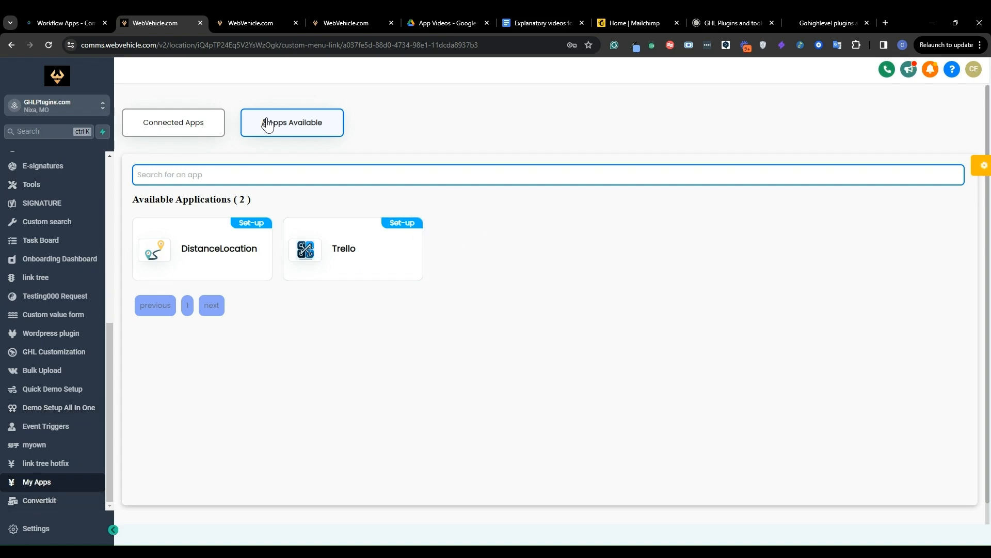
Open the Mailchimp setup form from the connected apps and activate its API key field
{"action": "left_click", "coordinate": [195, 131]}
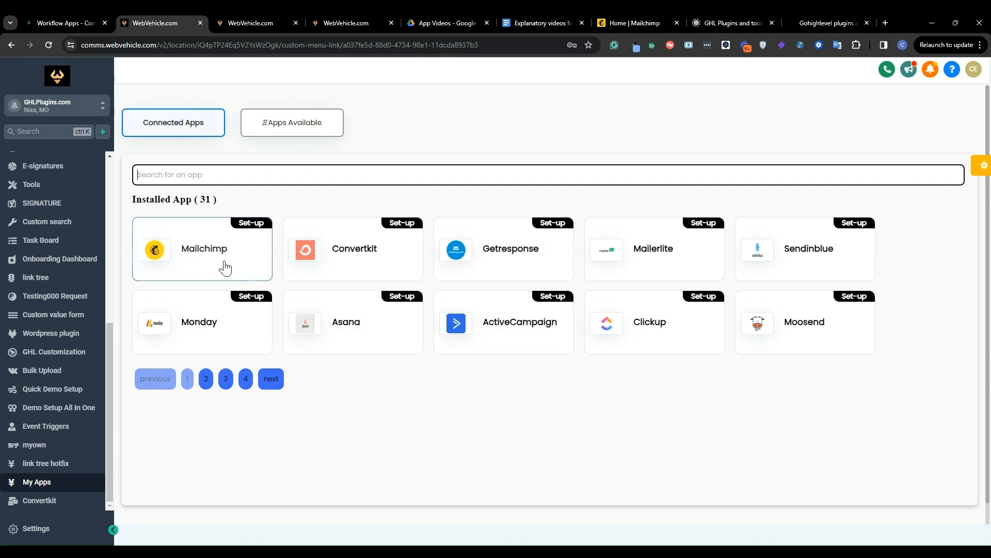
{"action": "left_click", "coordinate": [206, 242]}
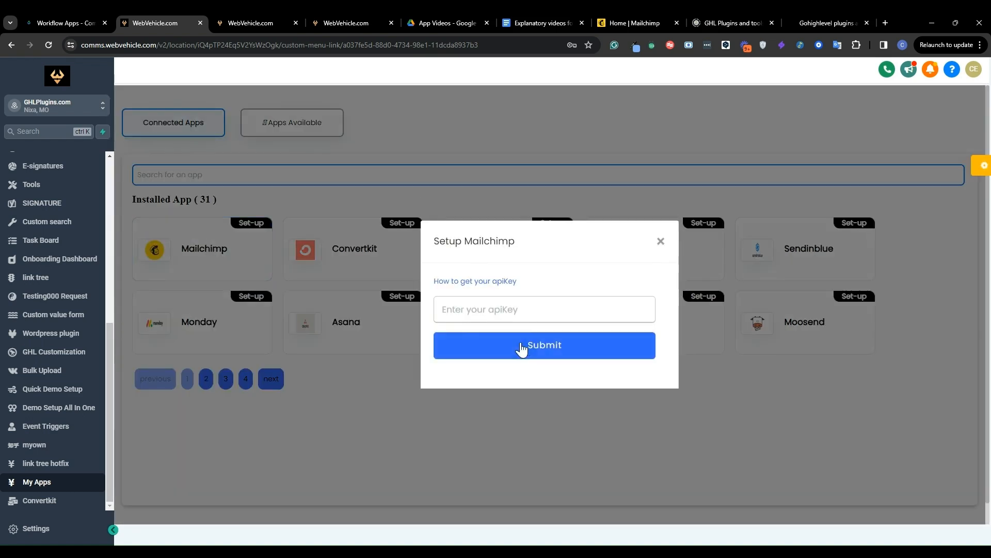
{"action": "left_click", "coordinate": [455, 309]}
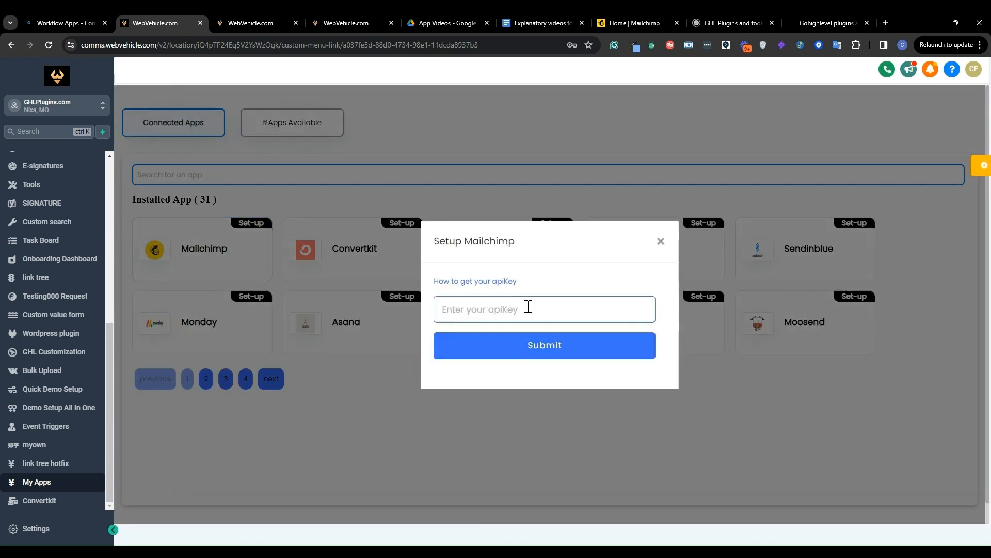
Switch to Mailchimp and open the API keys page of the account profile
{"action": "left_click", "coordinate": [630, 22]}
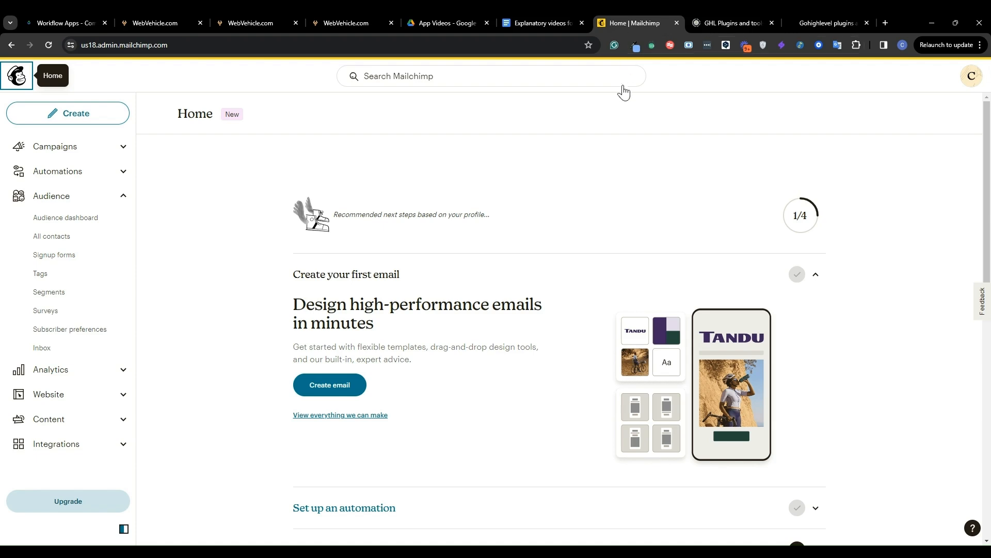
{"action": "left_click", "coordinate": [186, 52]}
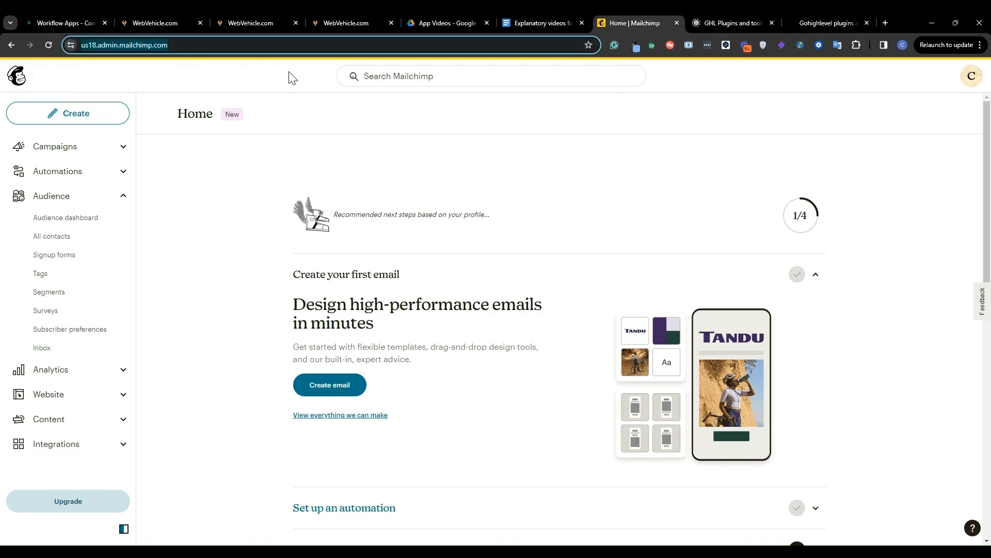
{"action": "left_click", "coordinate": [471, 132]}
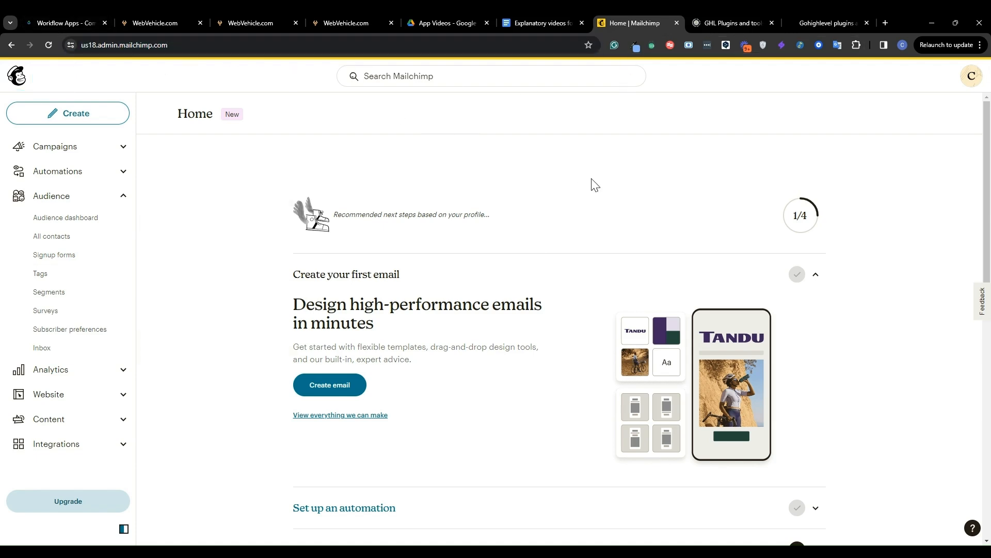
{"action": "left_click", "coordinate": [972, 75]}
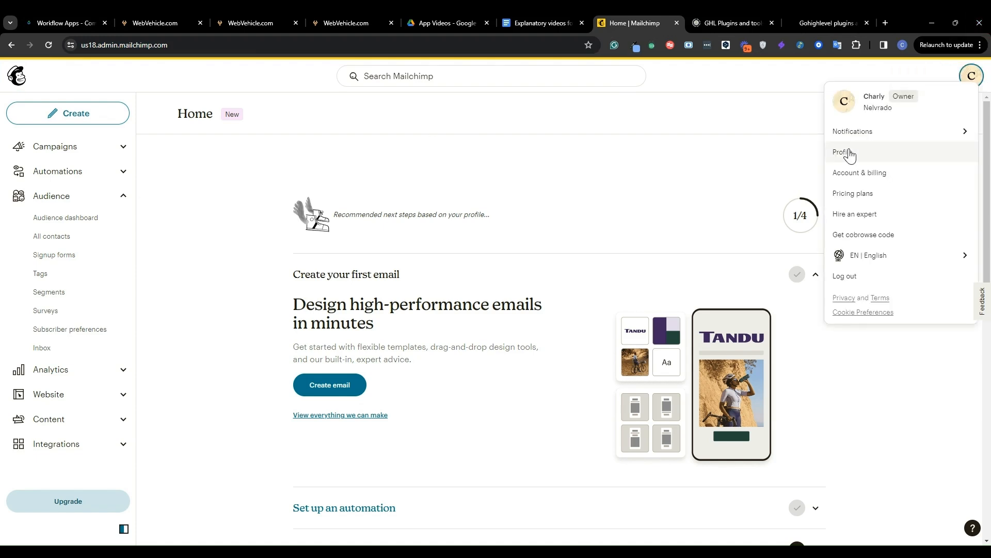
{"action": "left_click", "coordinate": [844, 152]}
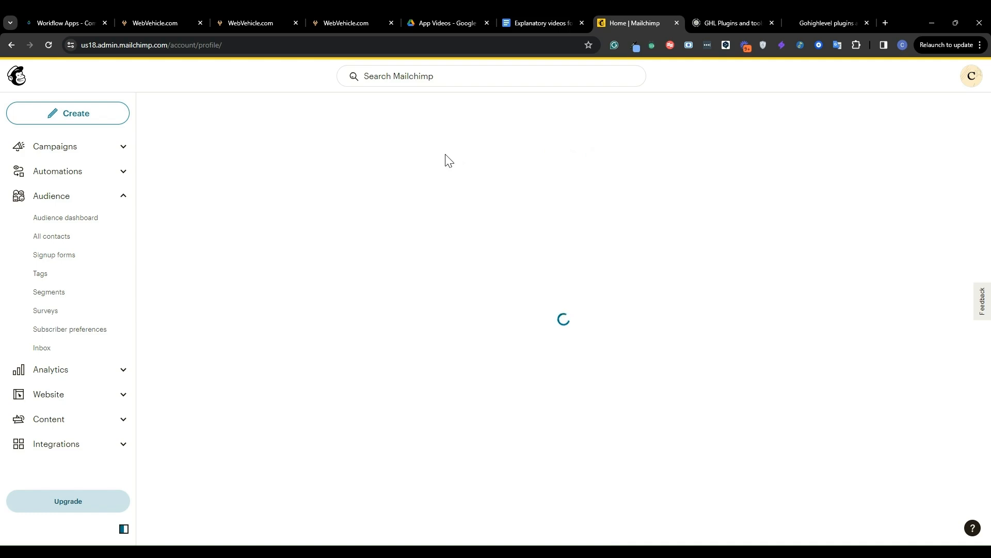
{"action": "left_click", "coordinate": [471, 186]}
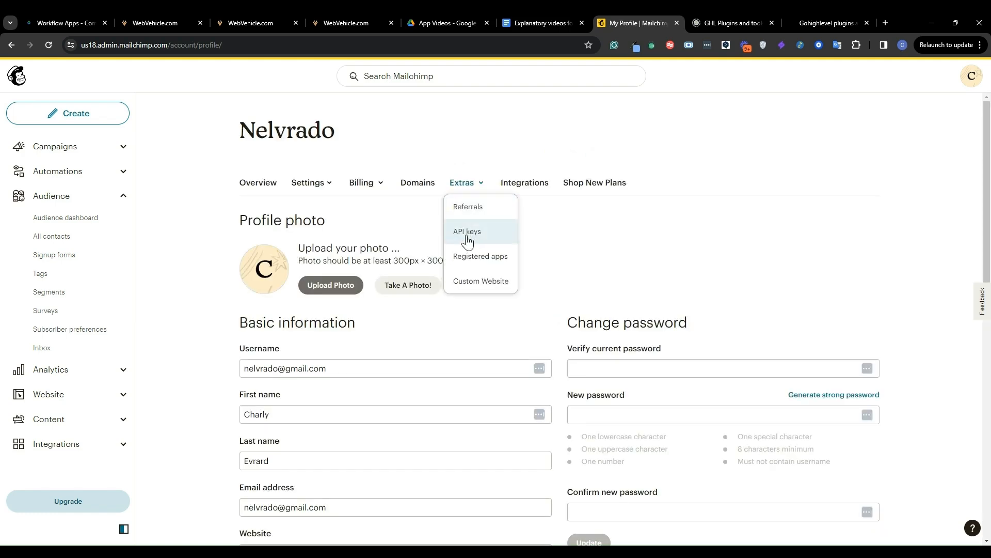
{"action": "left_click", "coordinate": [467, 236]}
Generate a new API key named with the owner's first name followed by "test"
{"action": "scroll", "coordinate": [466, 237], "scroll_direction": "down", "scroll_amount": 4}
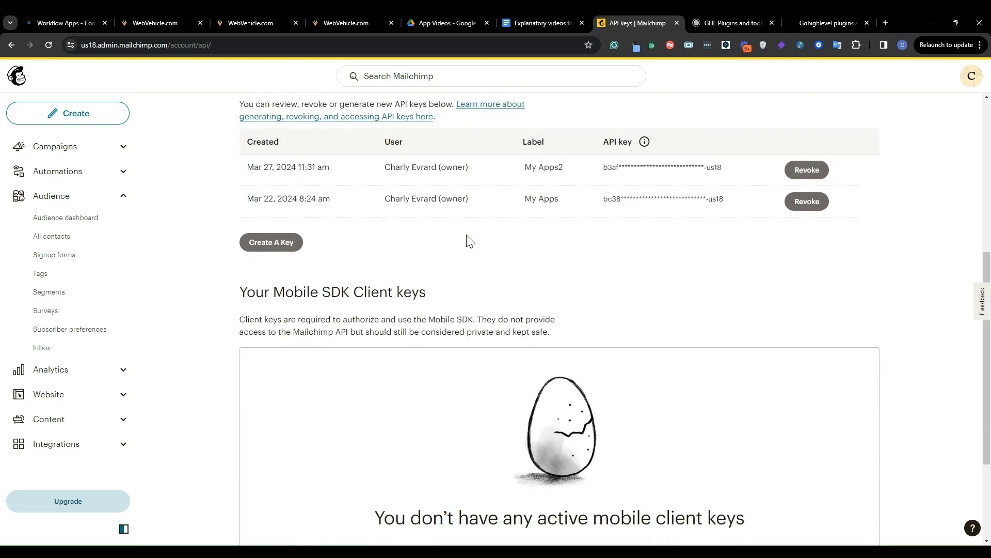
{"action": "left_click", "coordinate": [268, 248]}
{"action": "left_click", "coordinate": [233, 323]}
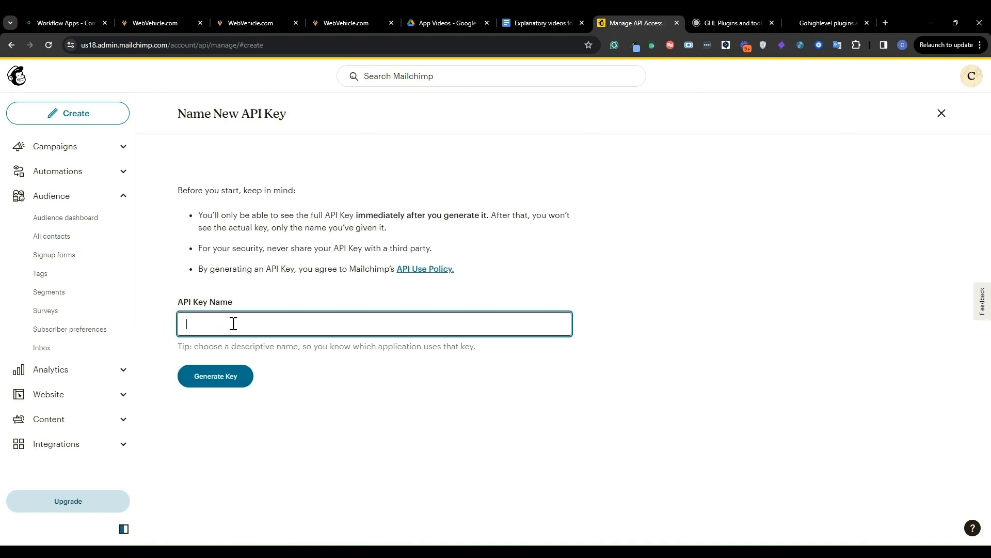
{"action": "type", "text": "Cherry test"}
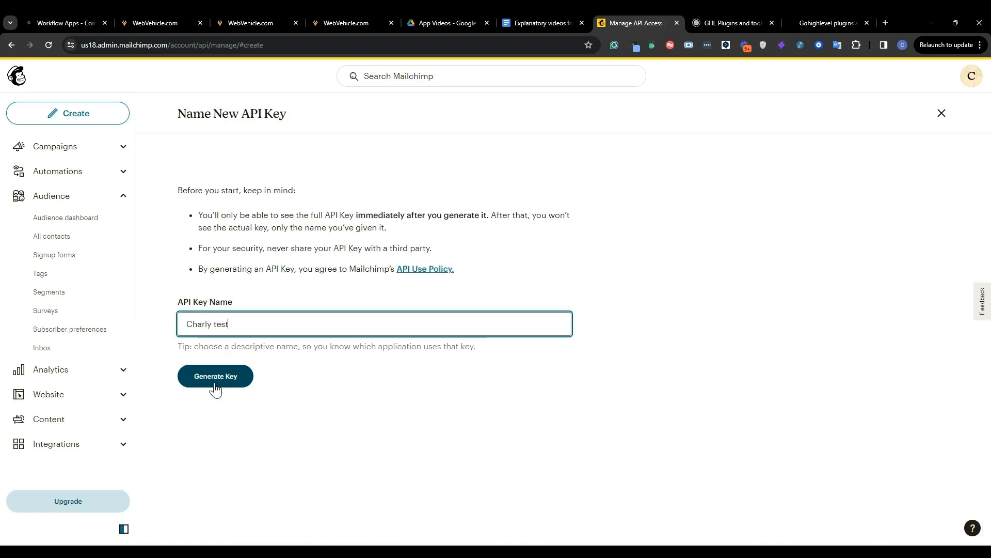
{"action": "left_click", "coordinate": [215, 383]}
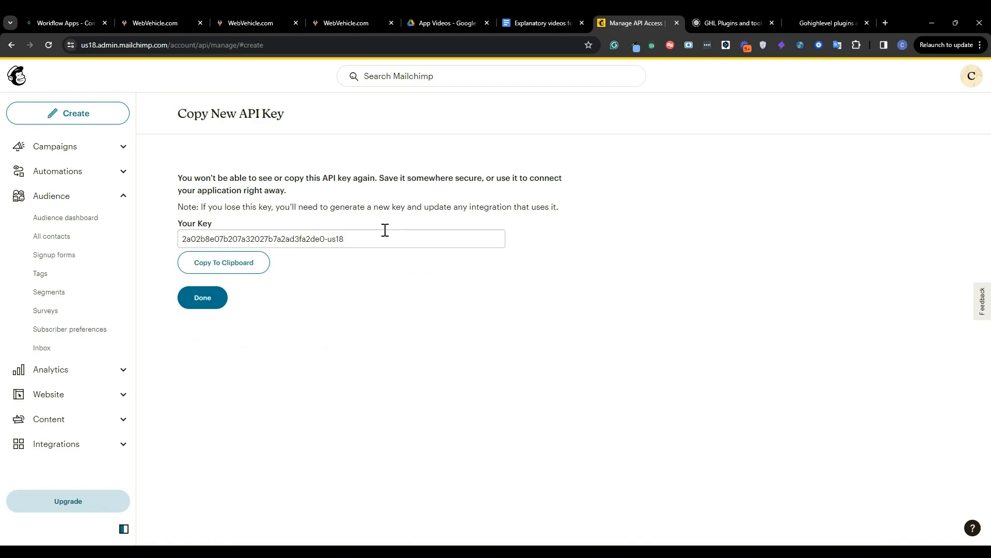
Copy the new Mailchimp API key into the apiKey field of the Mailchimp setup form, and close the form without submitting
{"action": "left_click", "coordinate": [227, 263]}
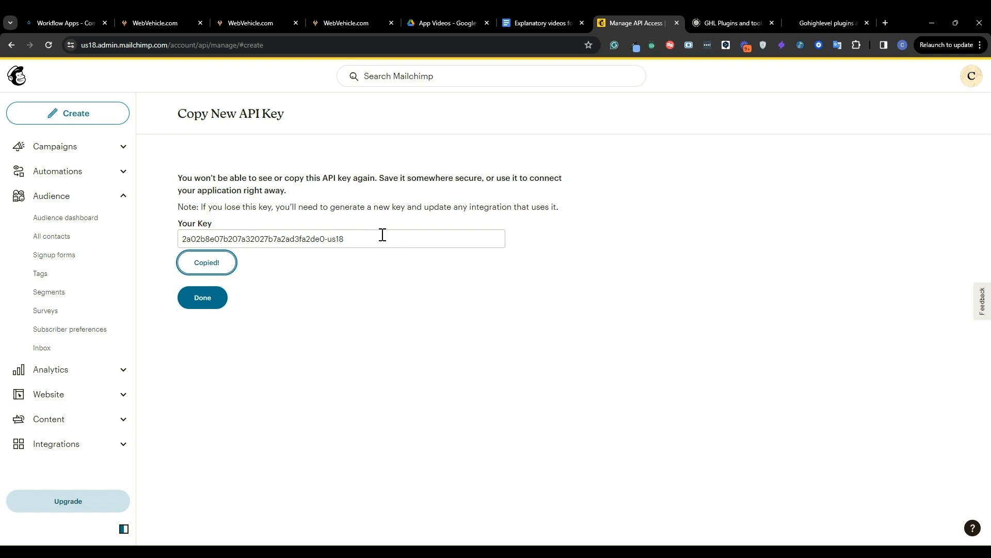
{"action": "left_click", "coordinate": [350, 238]}
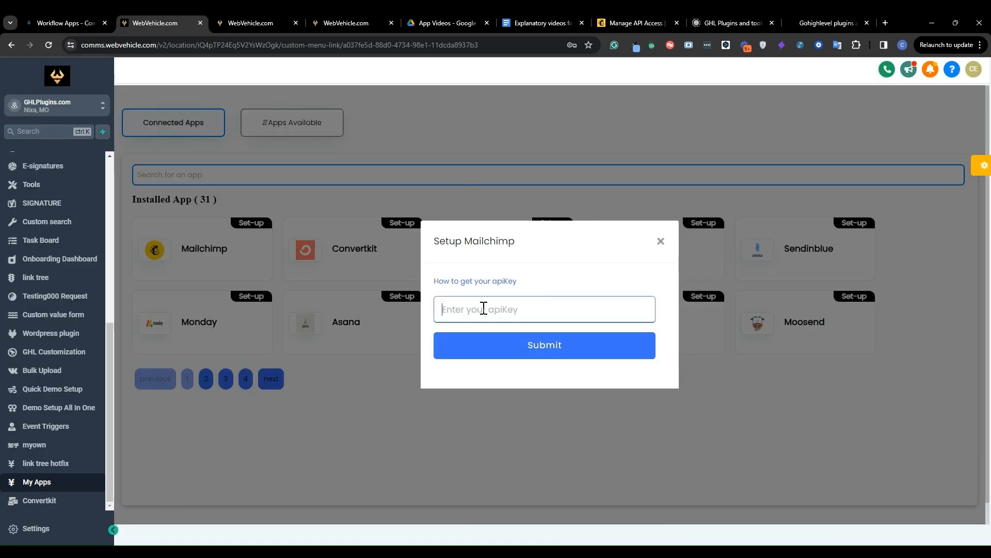
{"action": "key", "text": "ctrl+v"}
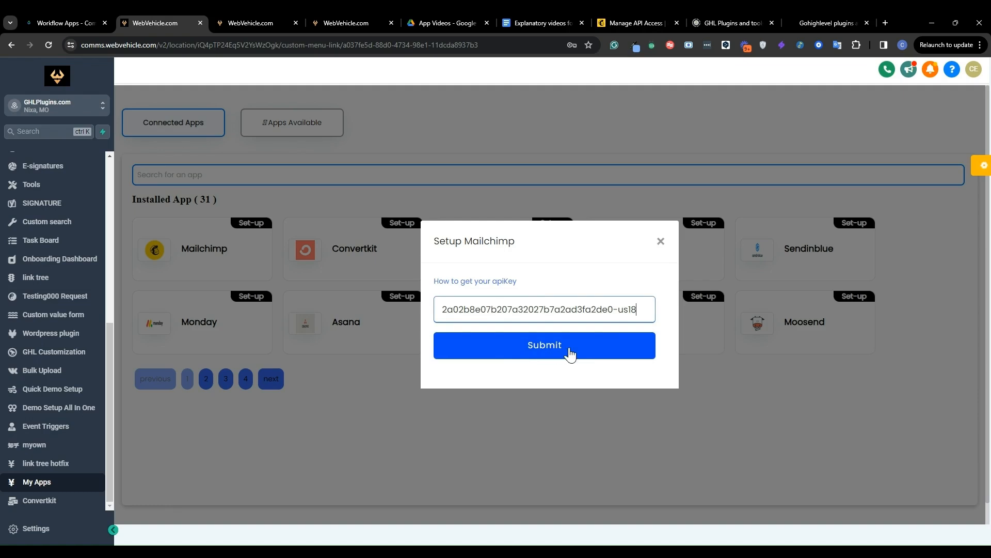
{"action": "left_click", "coordinate": [661, 242]}
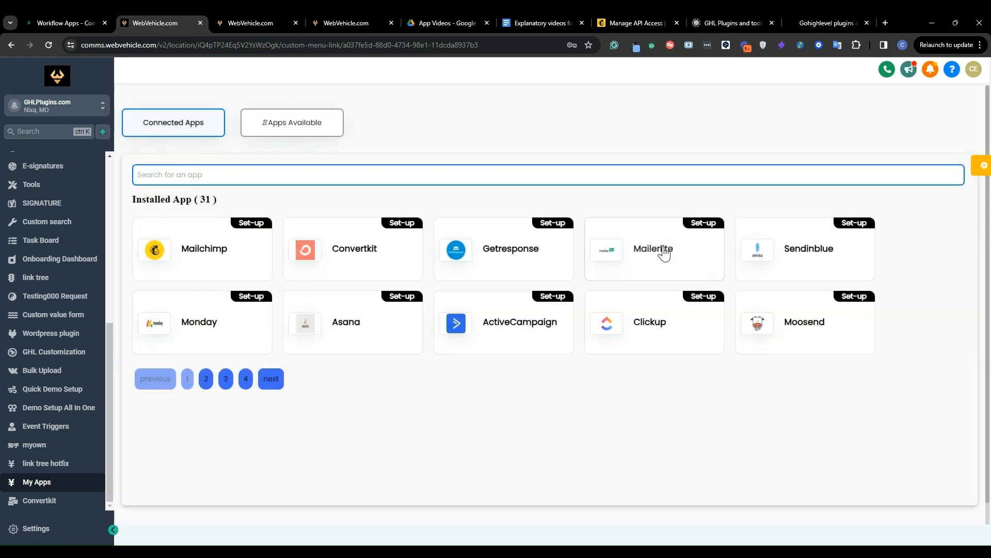
Switch to the Mailchimp workflow and open the action picker for the position directly below the trigger
{"action": "left_click", "coordinate": [247, 12]}
{"action": "scroll", "coordinate": [574, 275], "scroll_direction": "down", "scroll_amount": 1}
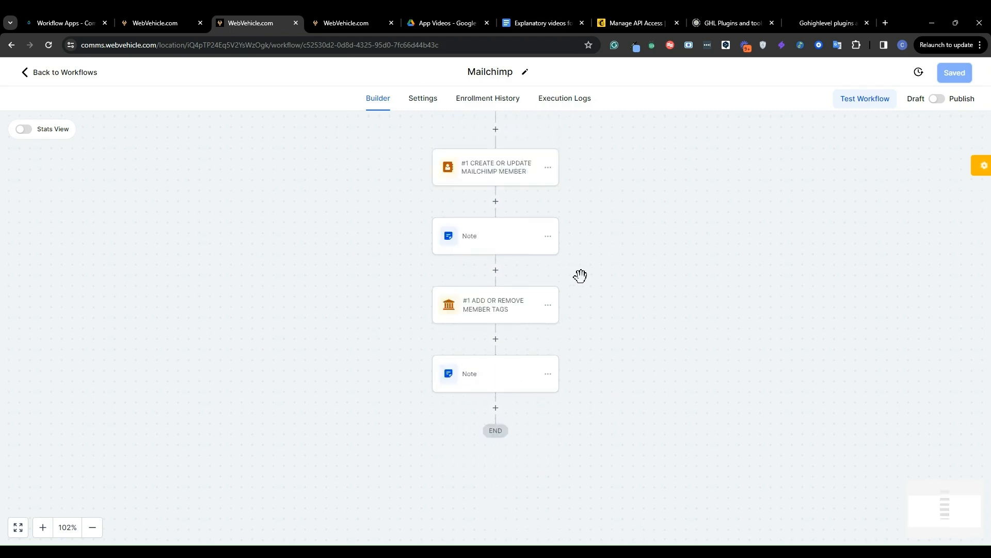
{"action": "scroll", "coordinate": [580, 276], "scroll_direction": "up", "scroll_amount": 1}
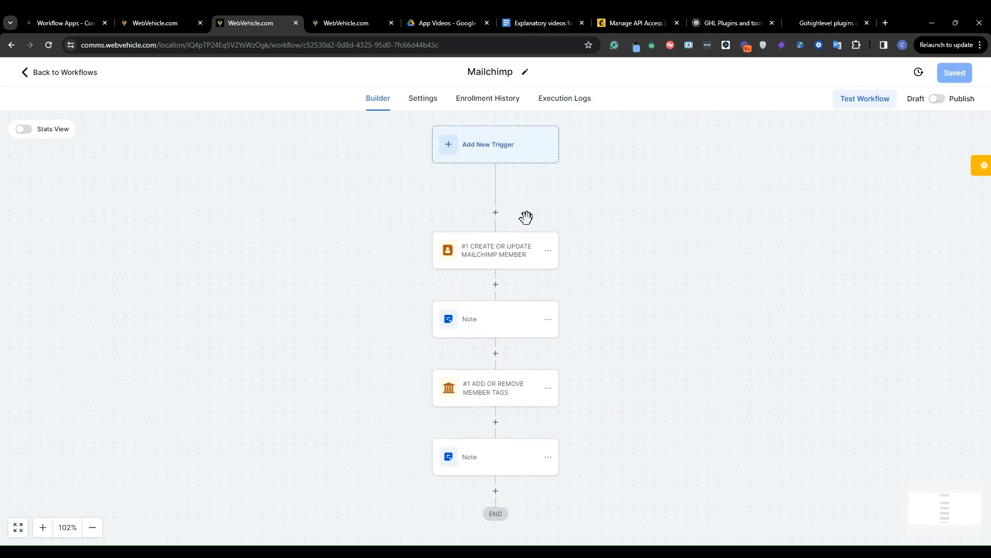
{"action": "left_click", "coordinate": [495, 213]}
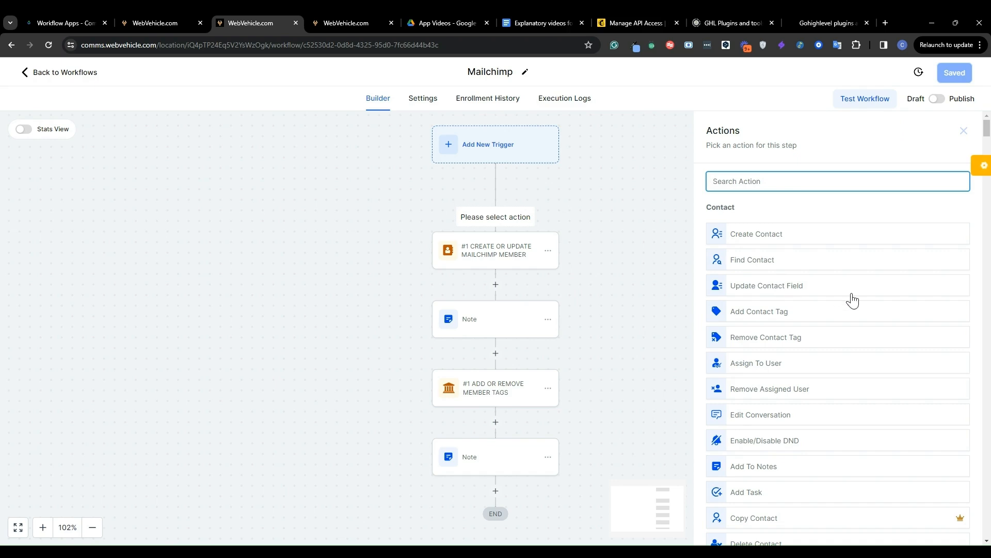
Search the workflow action list for "mailchim" and examine the actions offered under Mailchimp Connect and Mailchimp Service
{"action": "scroll", "coordinate": [851, 299], "scroll_direction": "down", "scroll_amount": 10}
{"action": "scroll", "coordinate": [853, 300], "scroll_direction": "down", "scroll_amount": 15}
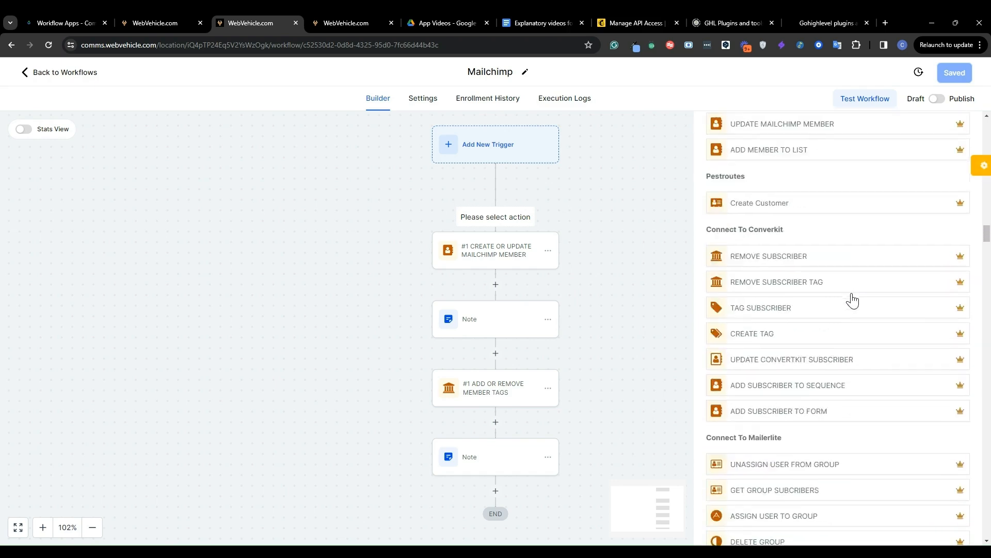
{"action": "scroll", "coordinate": [852, 300], "scroll_direction": "up", "scroll_amount": 20}
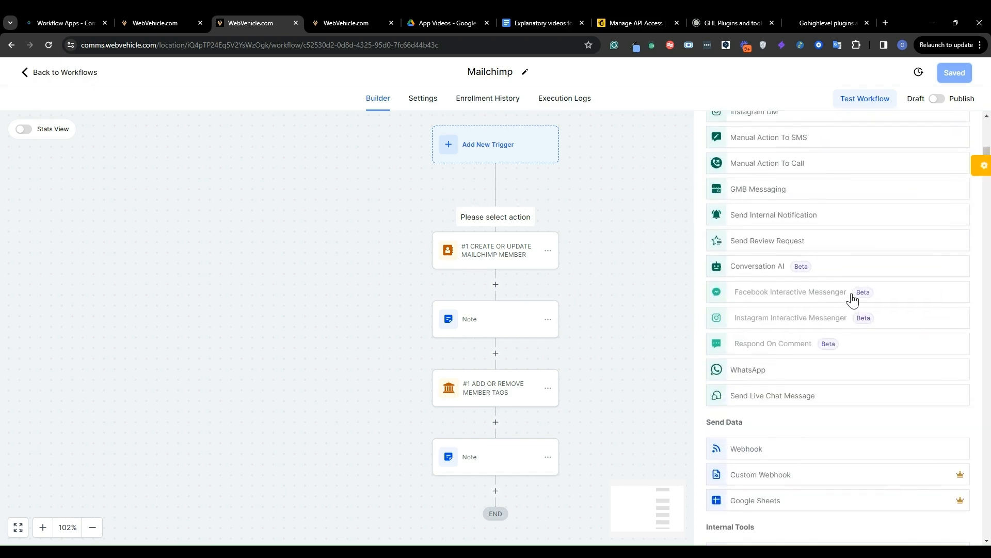
{"action": "key", "text": "ctrl+f"}
{"action": "type", "text": "mail"}
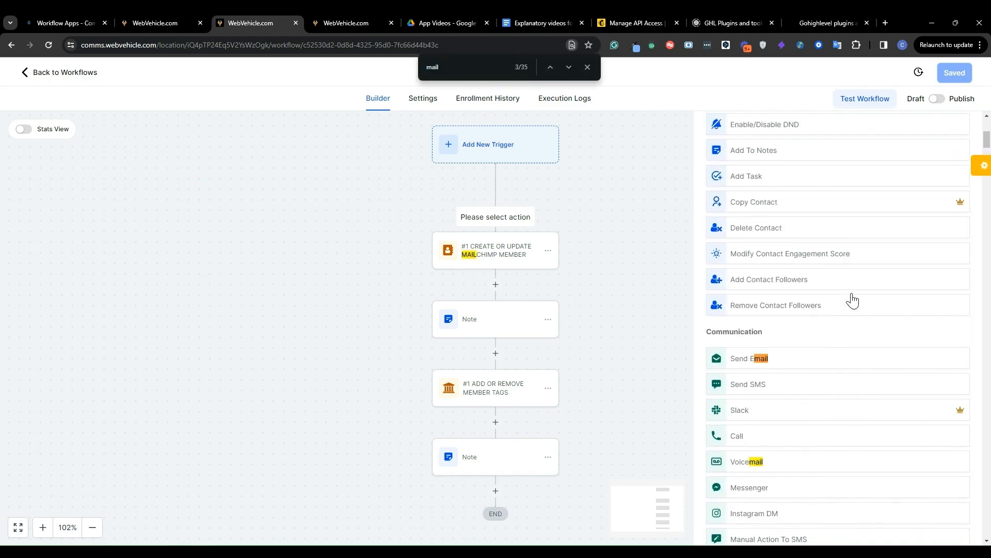
{"action": "type", "text": "chi"}
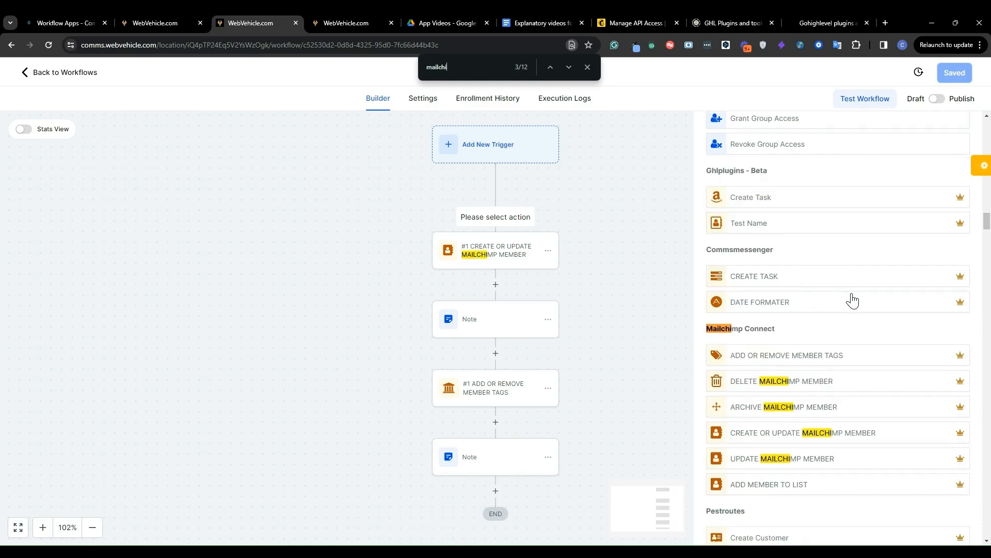
{"action": "type", "text": "m"}
{"action": "scroll", "coordinate": [852, 299], "scroll_direction": "down", "scroll_amount": 2}
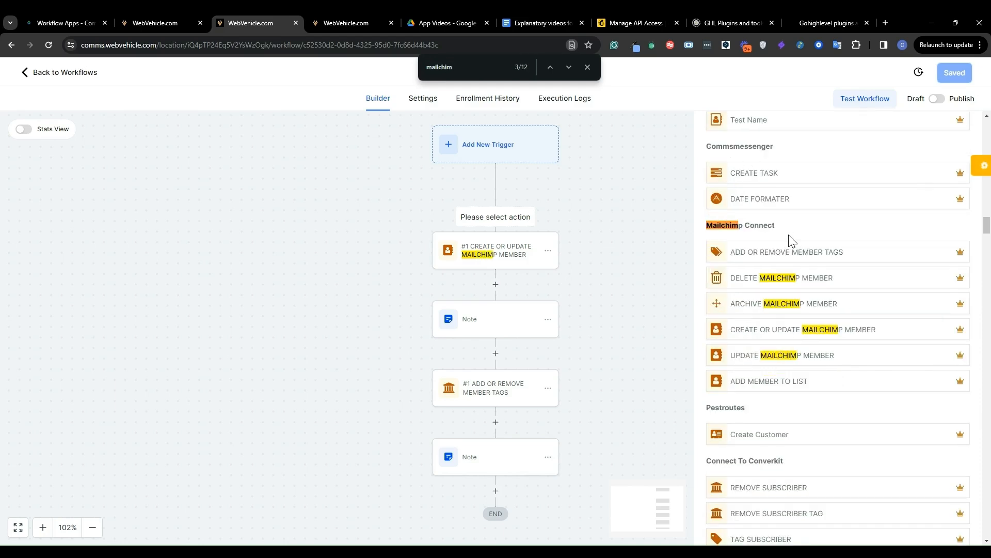
{"action": "scroll", "coordinate": [793, 241], "scroll_direction": "down", "scroll_amount": 15}
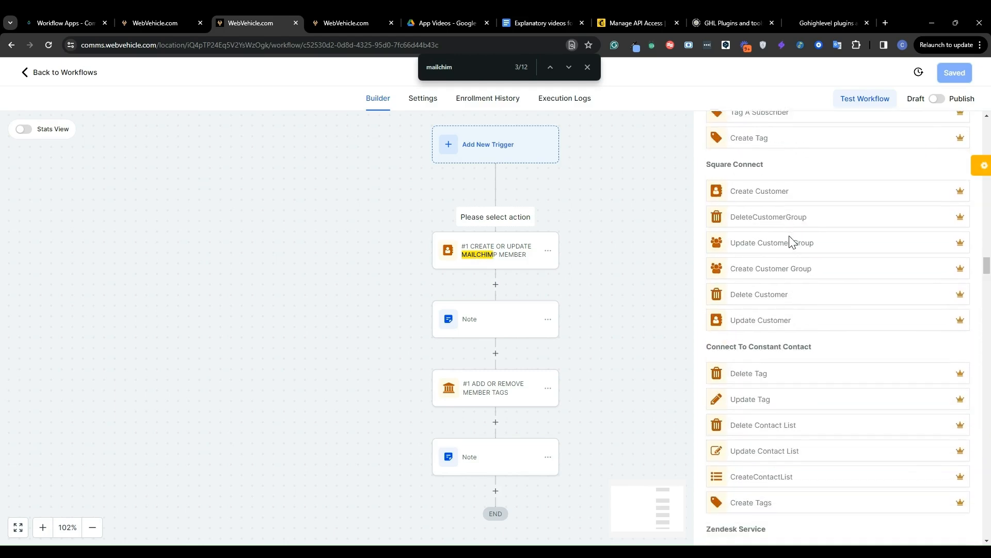
{"action": "scroll", "coordinate": [790, 241], "scroll_direction": "down", "scroll_amount": 20}
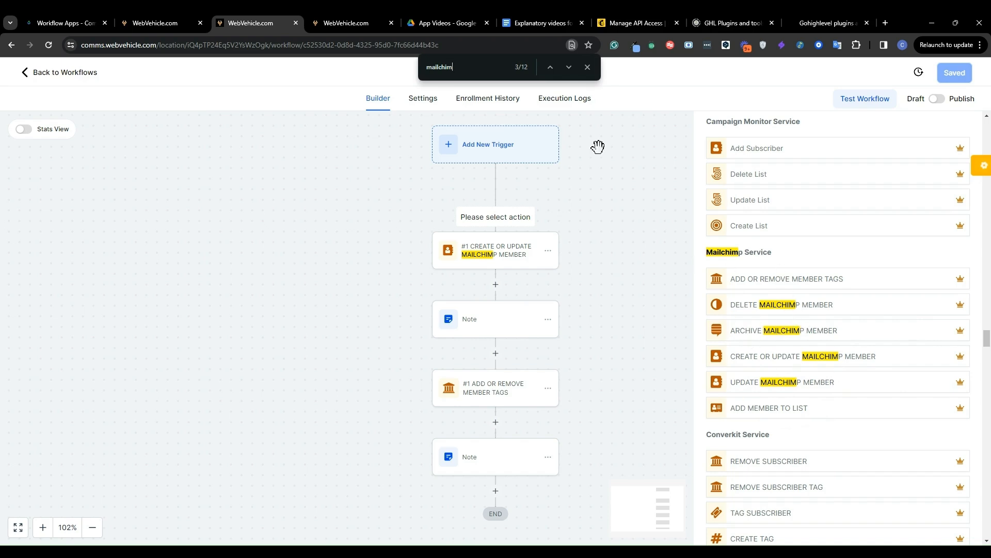
{"action": "left_click", "coordinate": [588, 67]}
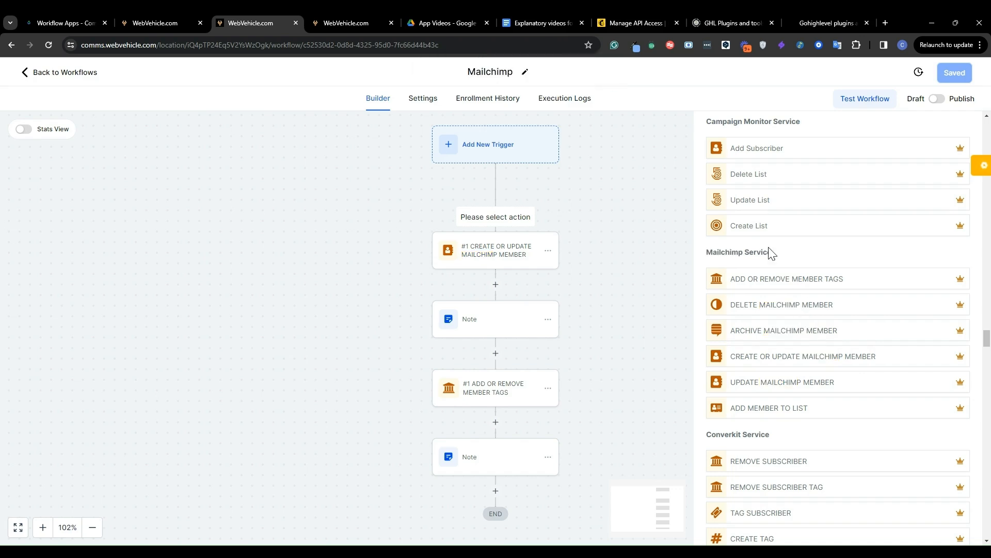